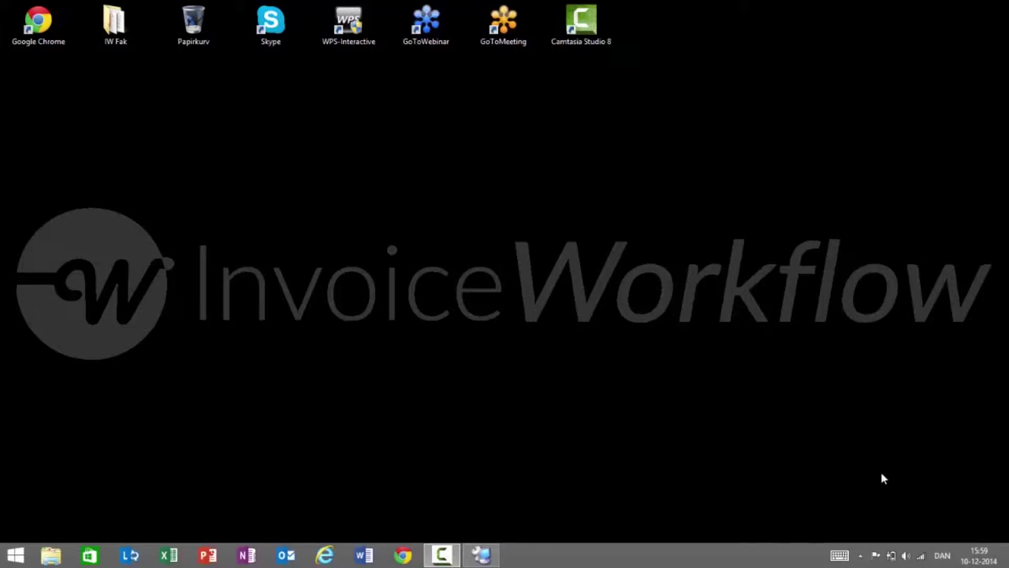
From the Incomplete tile, open invoice IW007960 from the incomplete Invoice Workflow list.
left_click(481, 555)
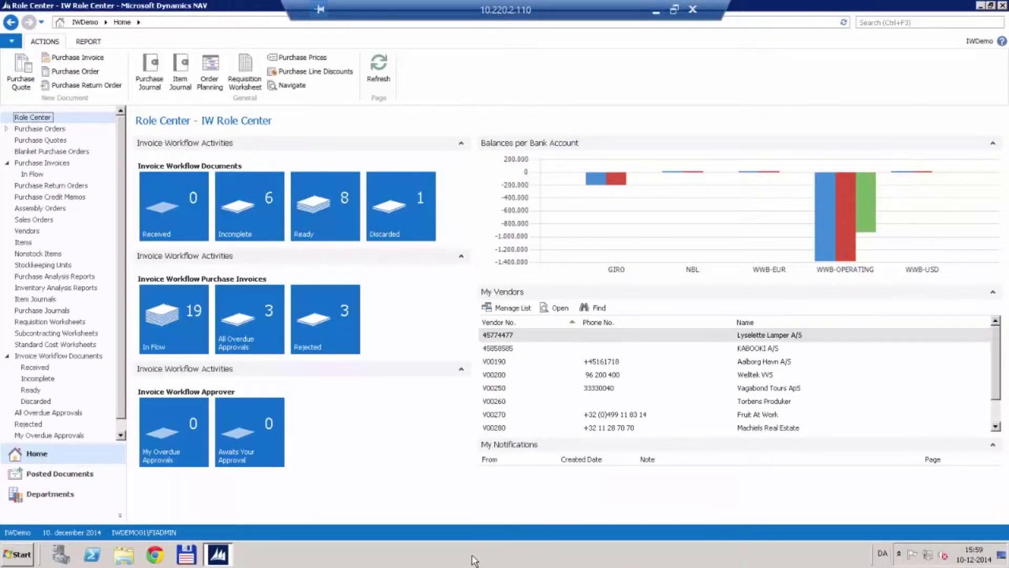
left_click(264, 222)
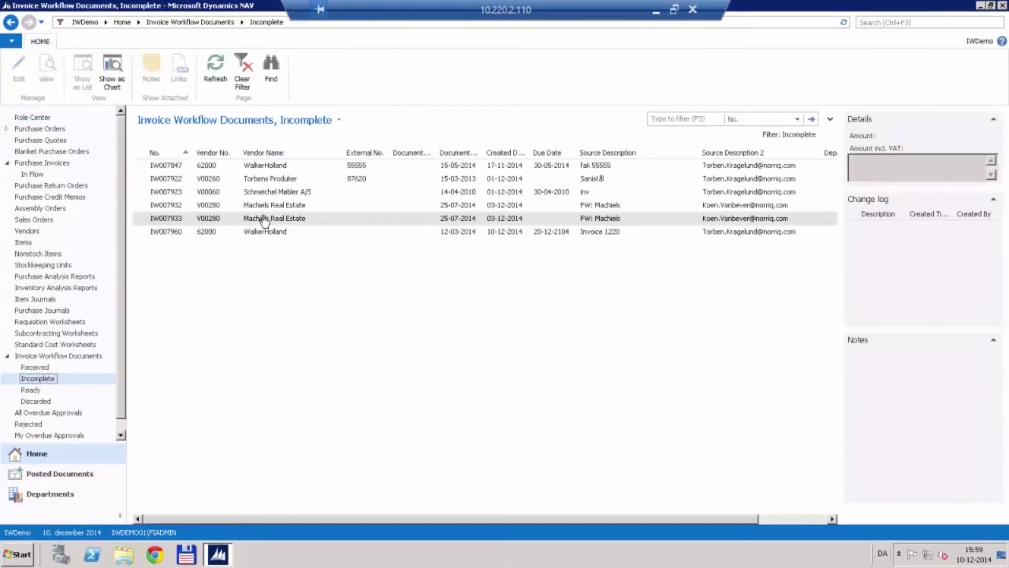
left_click(174, 233)
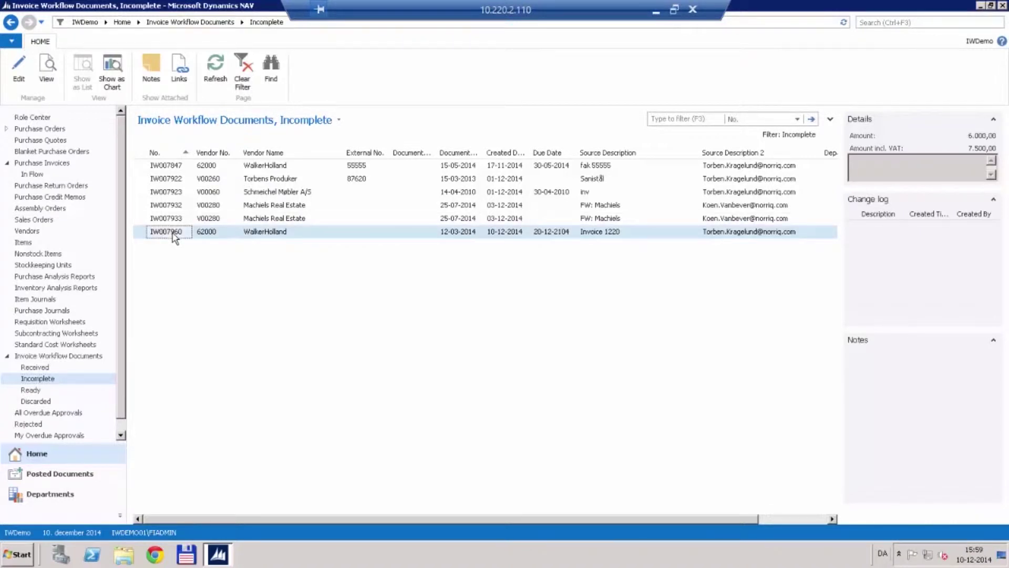
double_click(173, 233)
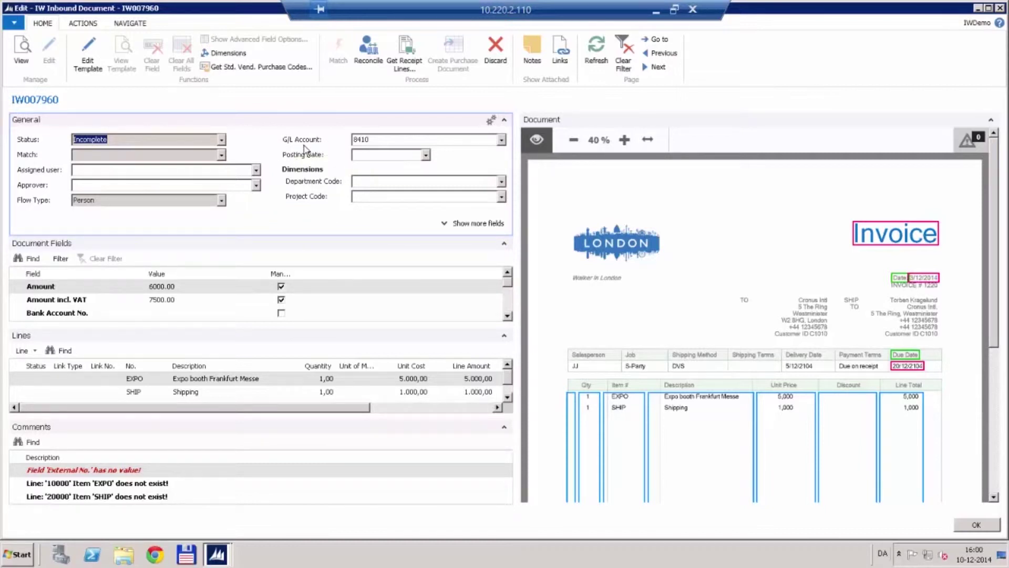
Review IW007960's G/L account 8410, VAT amount 1500.00 and Vendor No. in Document Fields.
left_click(502, 139)
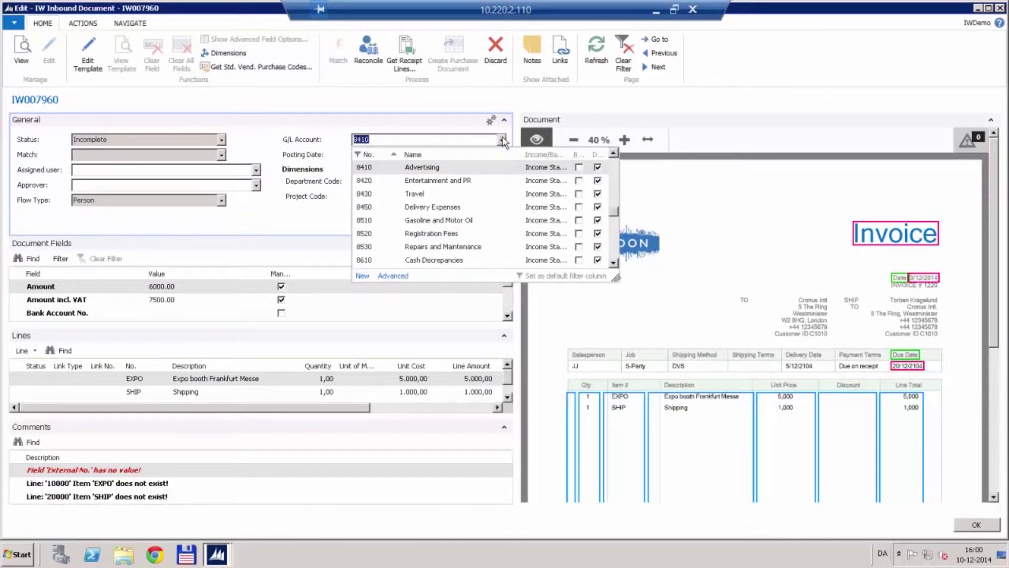
left_click(502, 139)
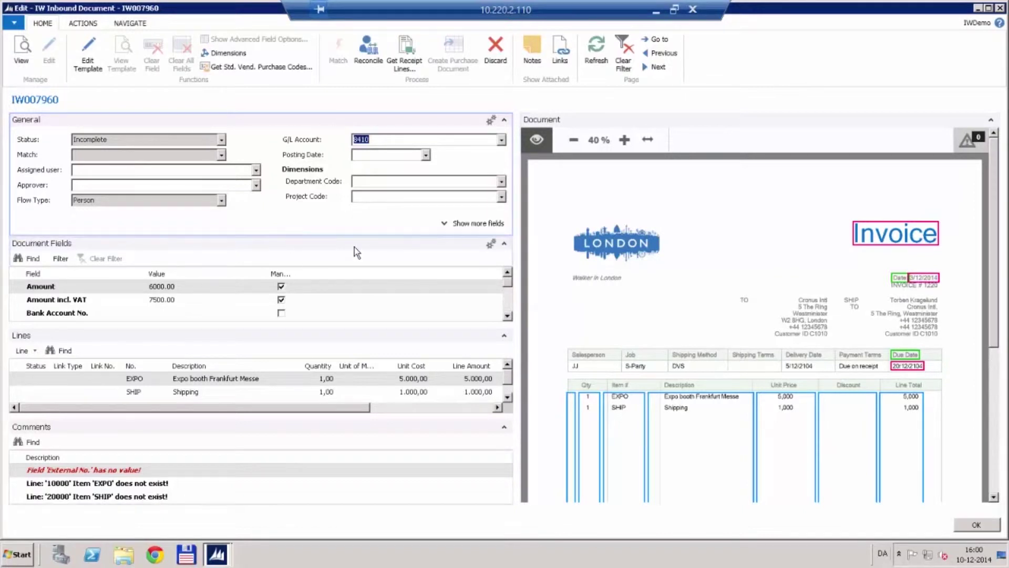
left_click(507, 317)
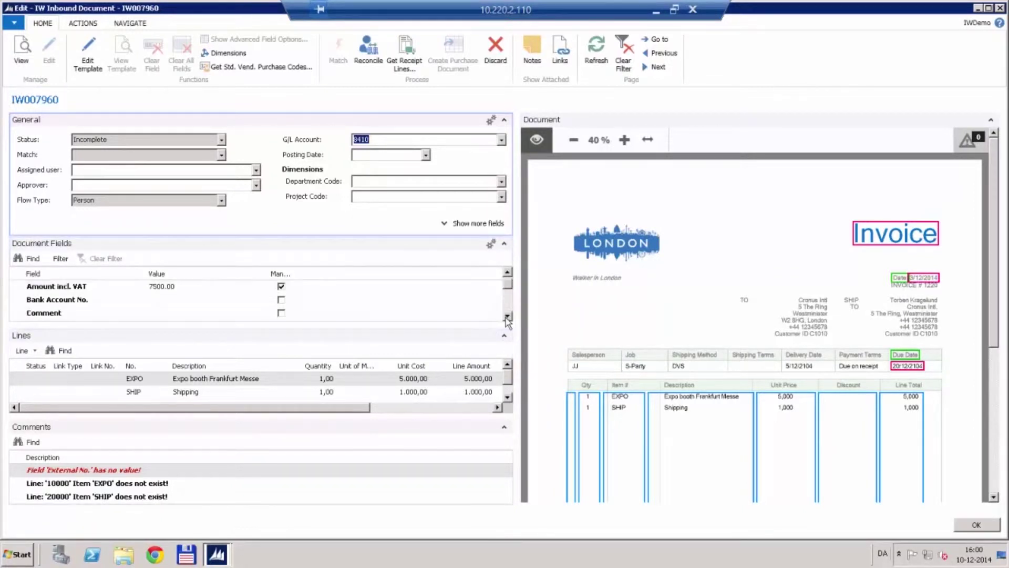
left_click(507, 317)
left_click(507, 317)
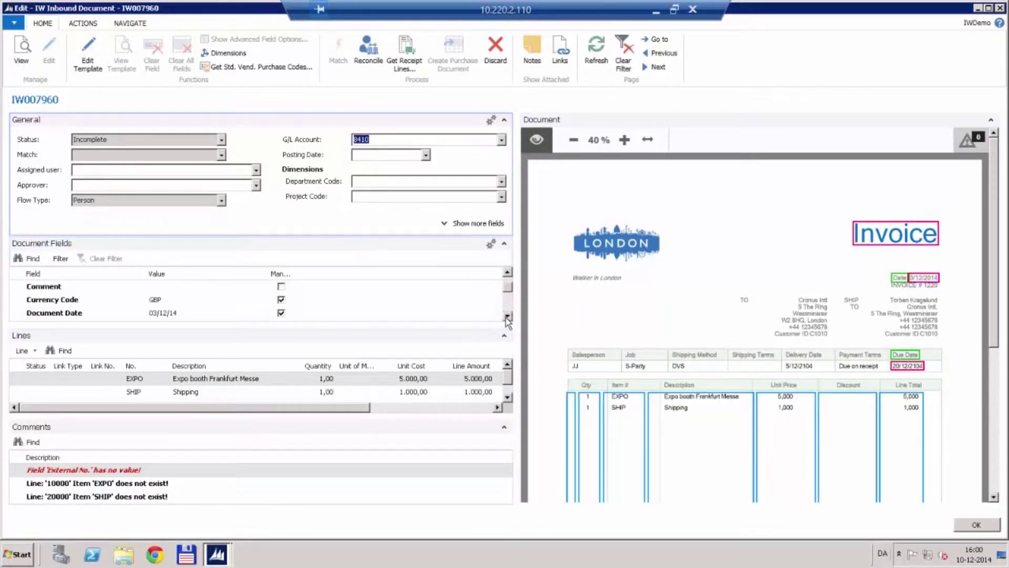
left_click(507, 317)
left_click(507, 317)
left_click(507, 317)
left_click(507, 317)
left_click(507, 317)
left_click(507, 317)
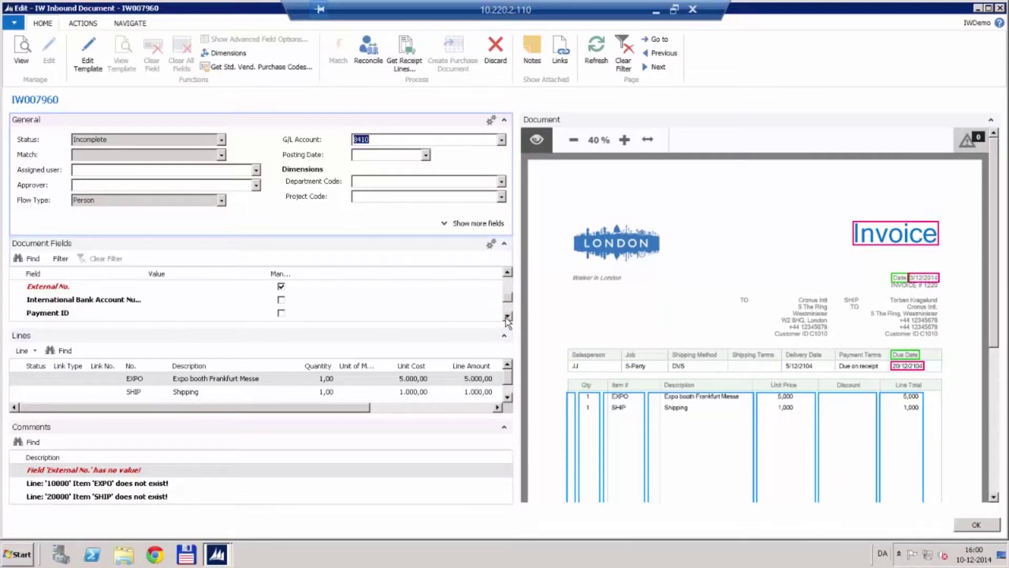
left_click(507, 317)
left_click(507, 317)
left_click(507, 317)
left_click(507, 317)
left_click(507, 317)
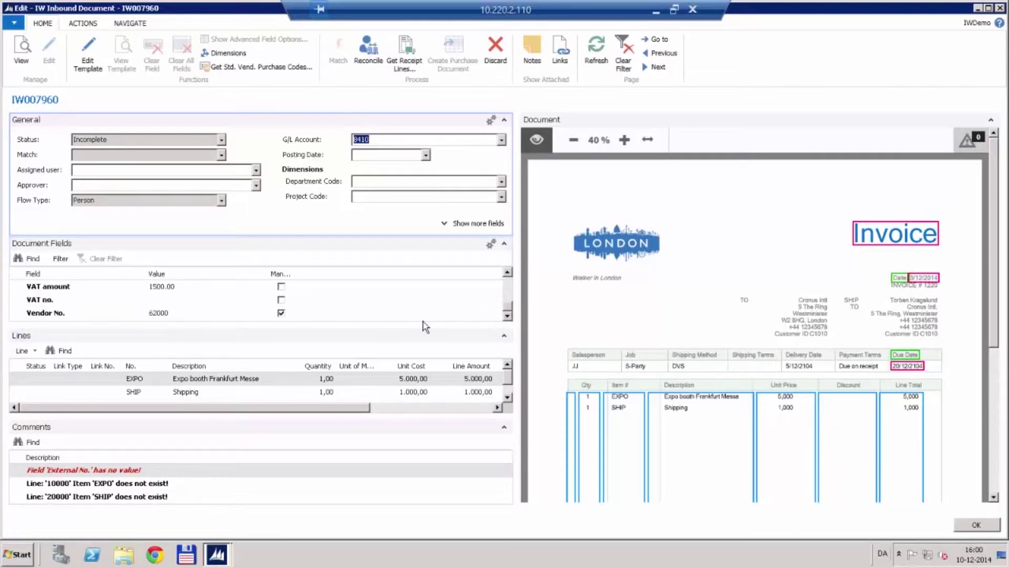
left_click(196, 314)
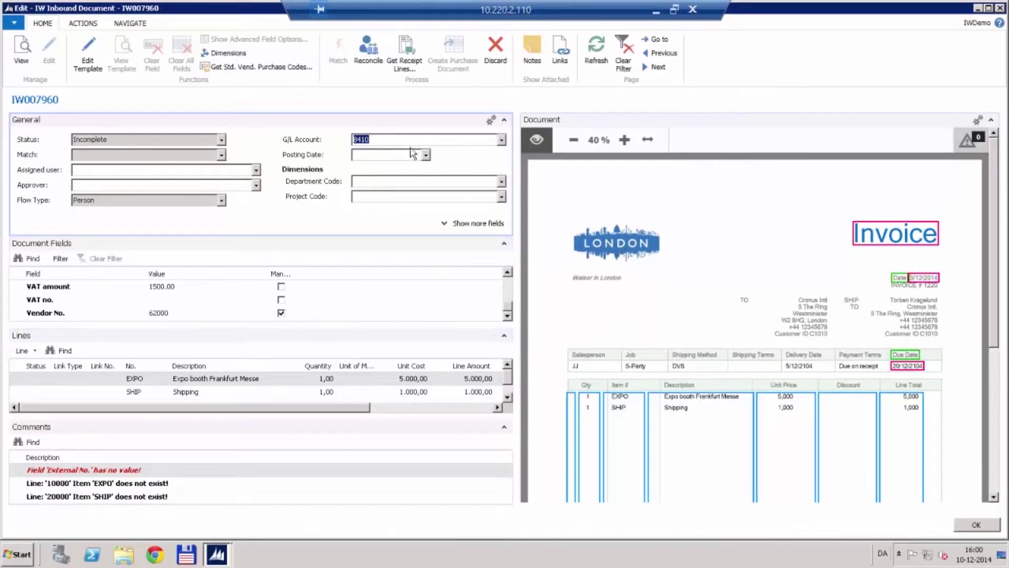
left_click(129, 26)
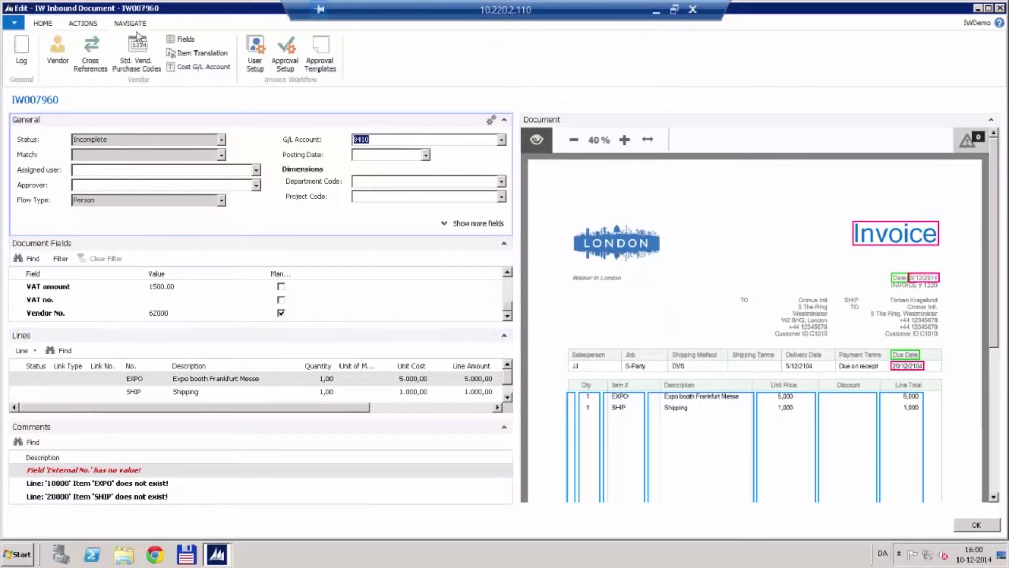
left_click(215, 68)
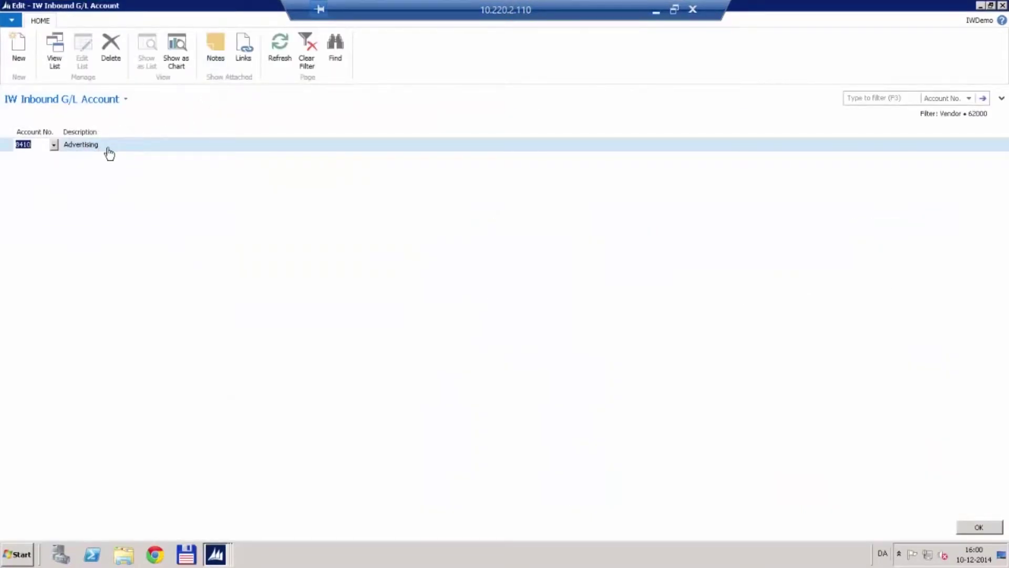
left_click(979, 528)
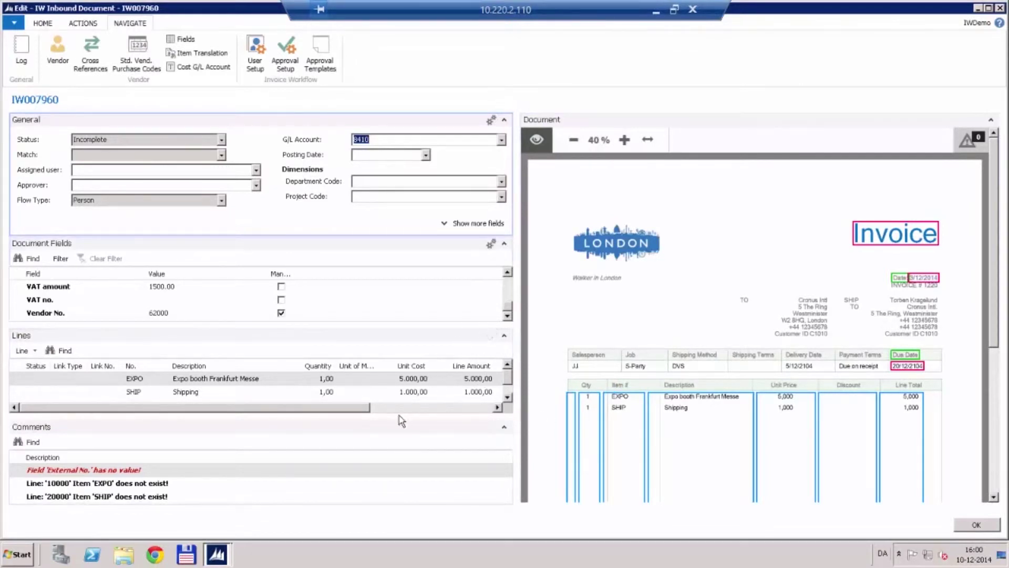
left_click(257, 185)
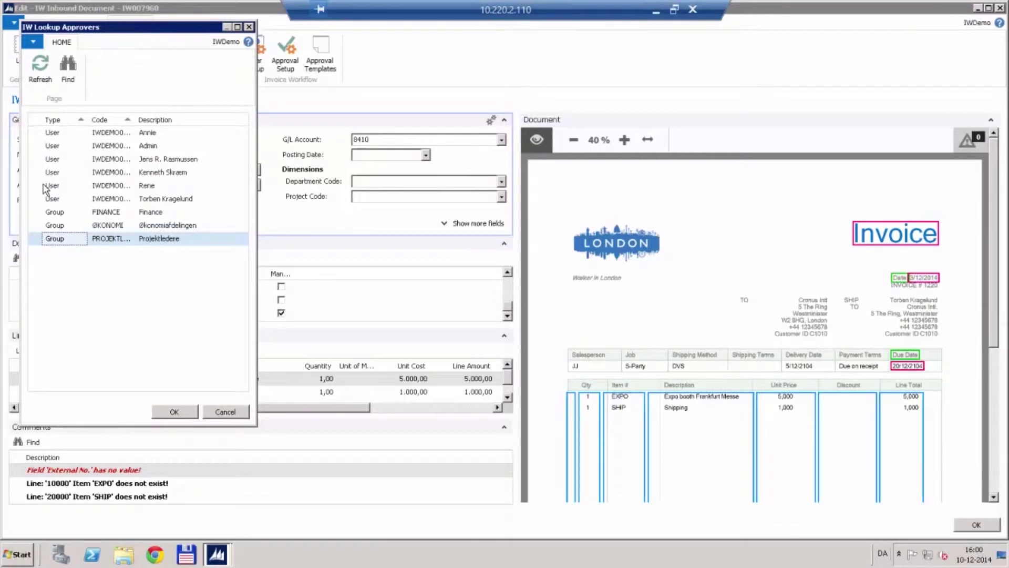
Choose a user in IW Lookup Approvers as the approver of IW007960.
left_click(48, 200)
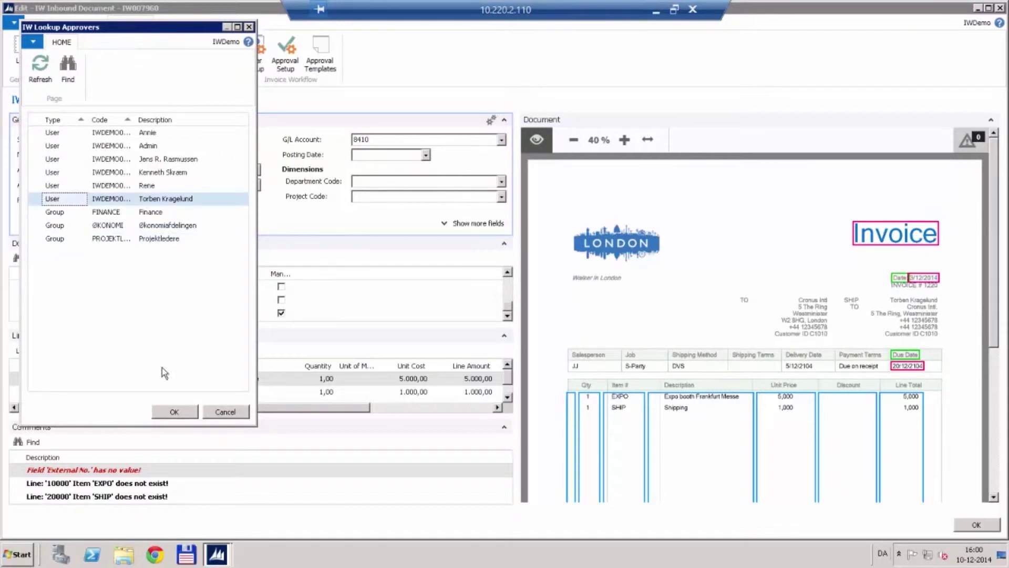
left_click(184, 413)
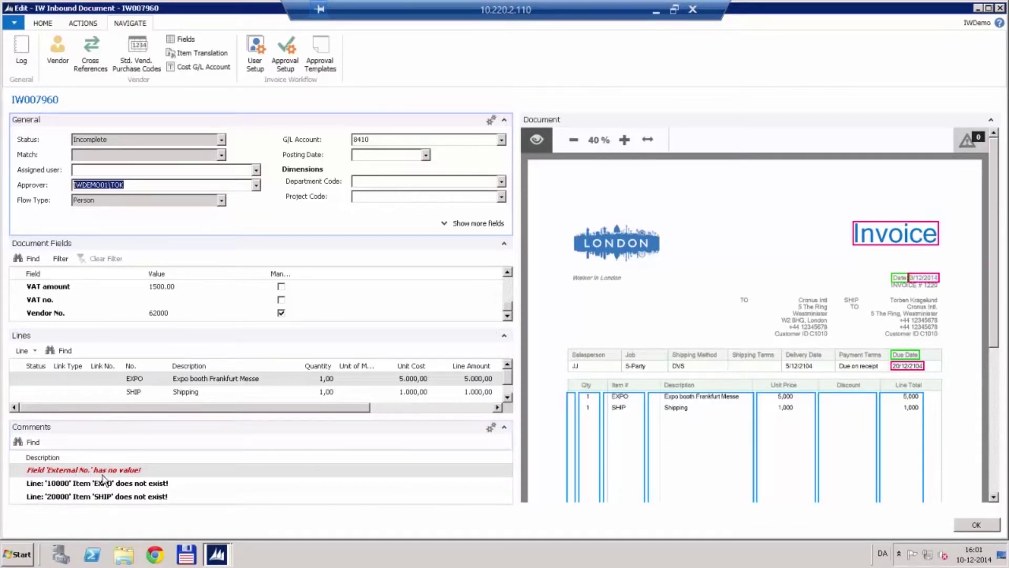
left_click(508, 272)
Capture External No. 1220 by boxing INVOICE # 1220 on the scanned invoice via Edit Template.
scroll(508, 273, "up", 5)
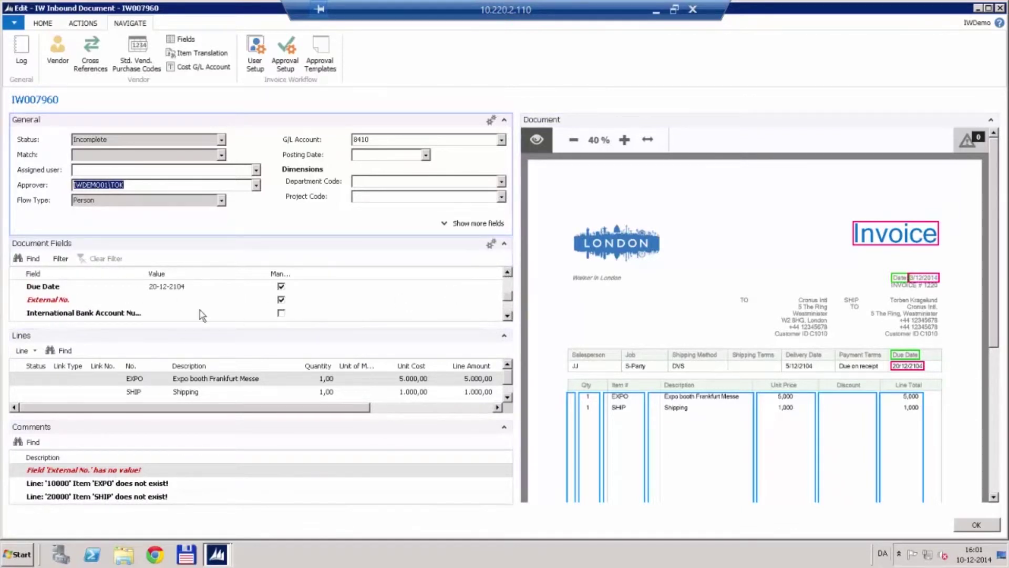
left_click(181, 300)
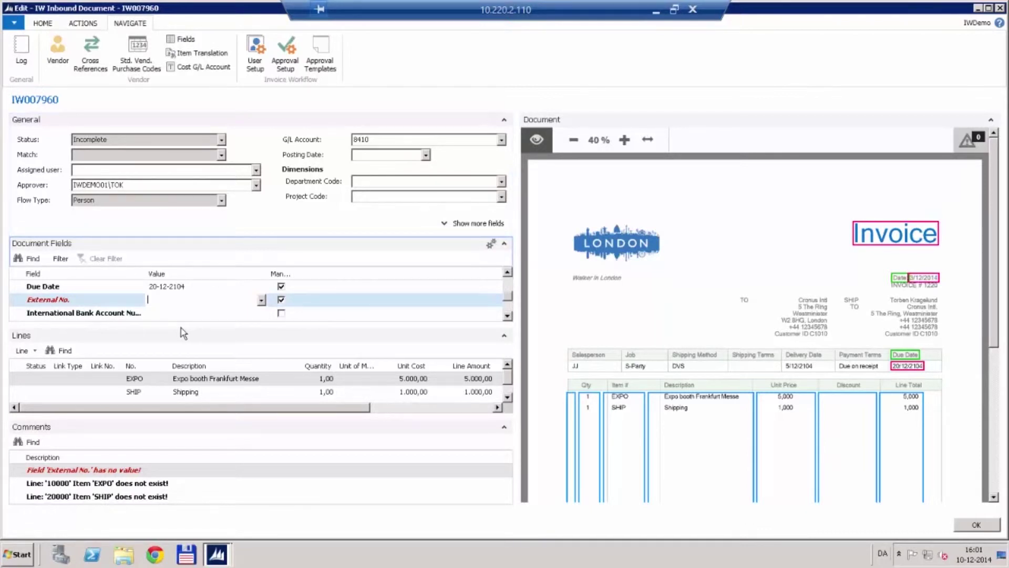
left_click(43, 23)
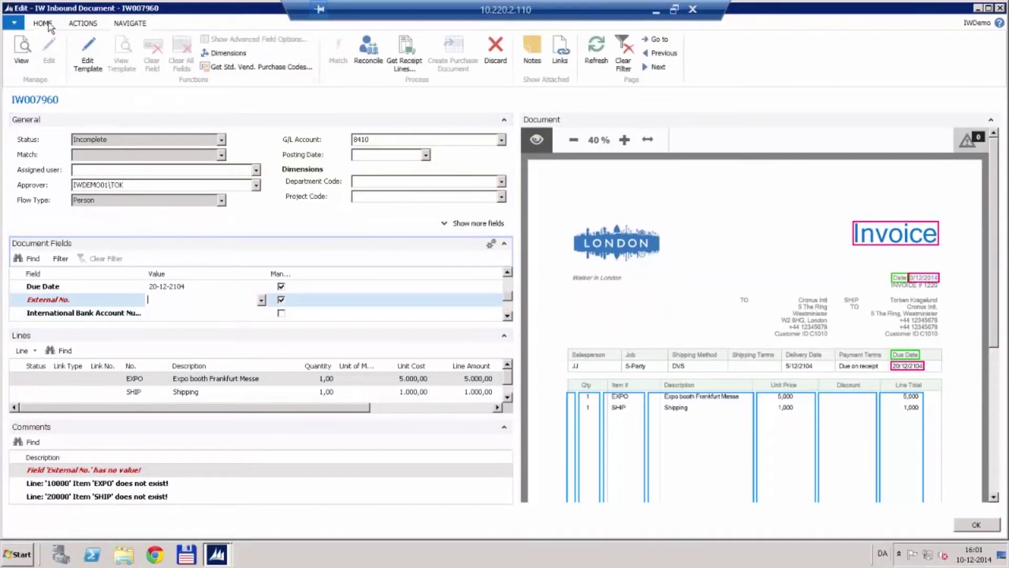
left_click(99, 59)
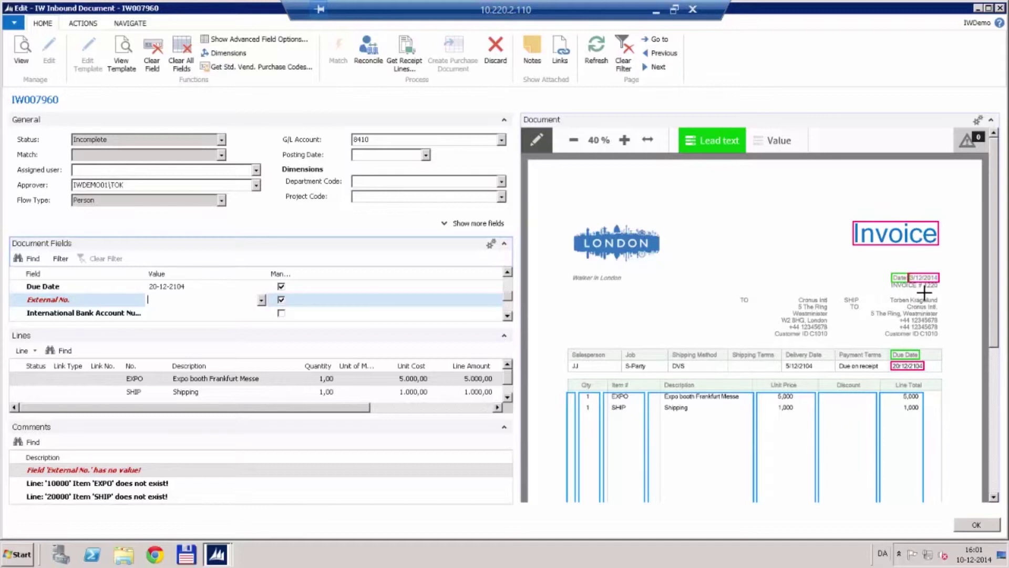
mouse_move(924, 289)
left_mouse_down()
mouse_move(893, 287)
mouse_move(934, 290)
left_mouse_up()
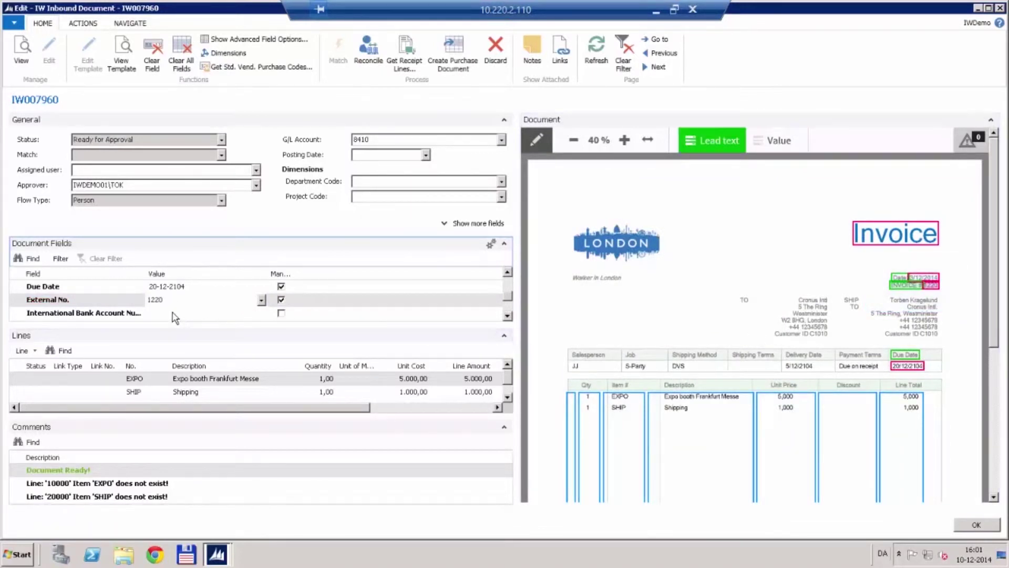
left_click(508, 272)
Capture the Comment value S-Party using Job as lead text on the invoice image.
left_click(508, 272)
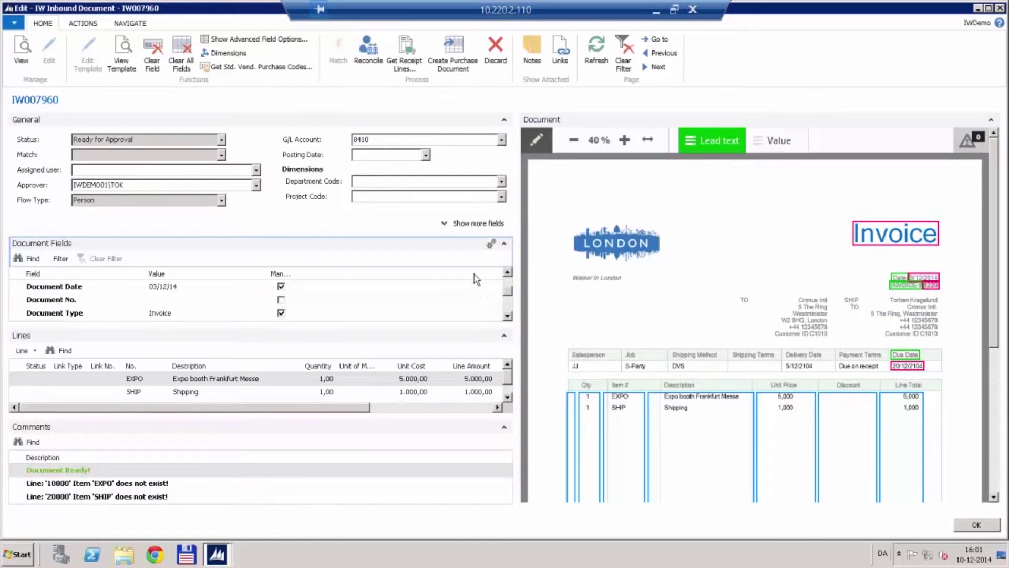
left_click(508, 273)
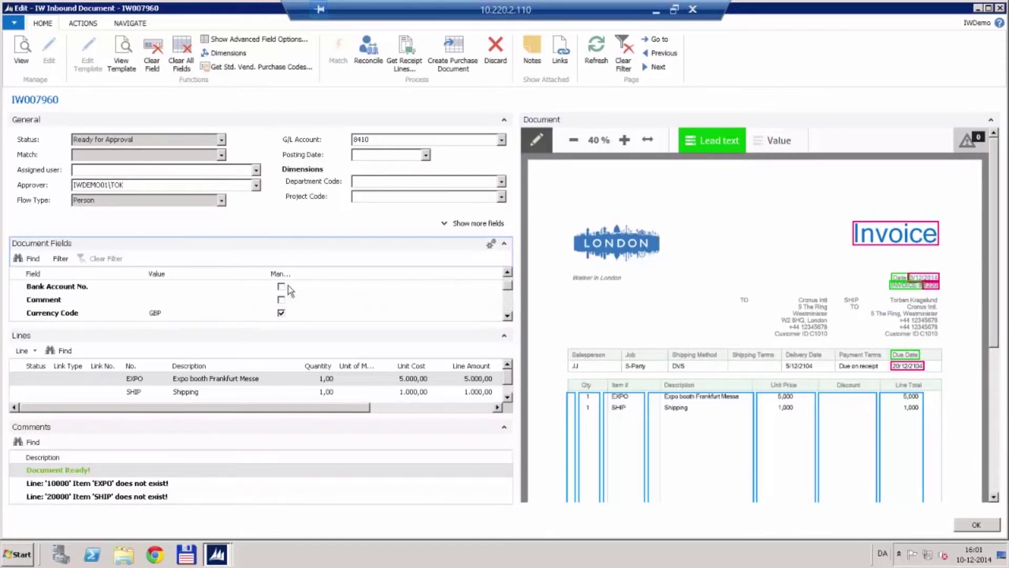
left_click(177, 299)
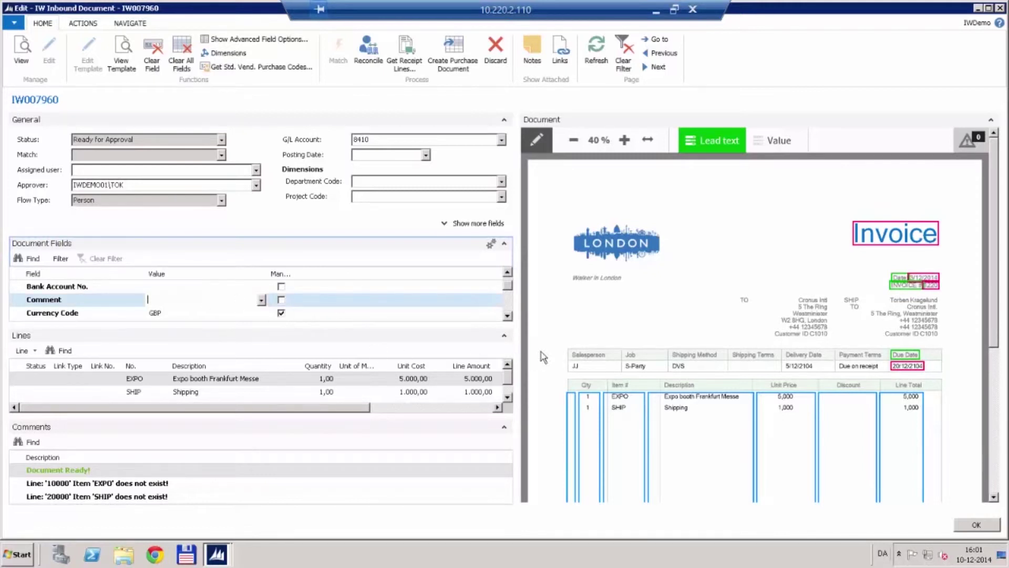
left_click_drag(623, 350, 640, 359)
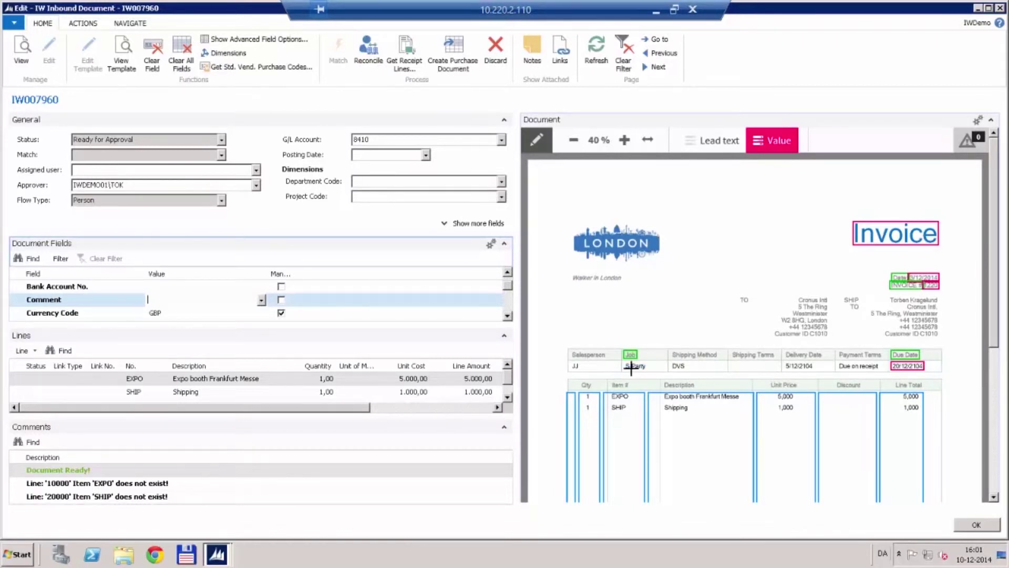
left_click(633, 367)
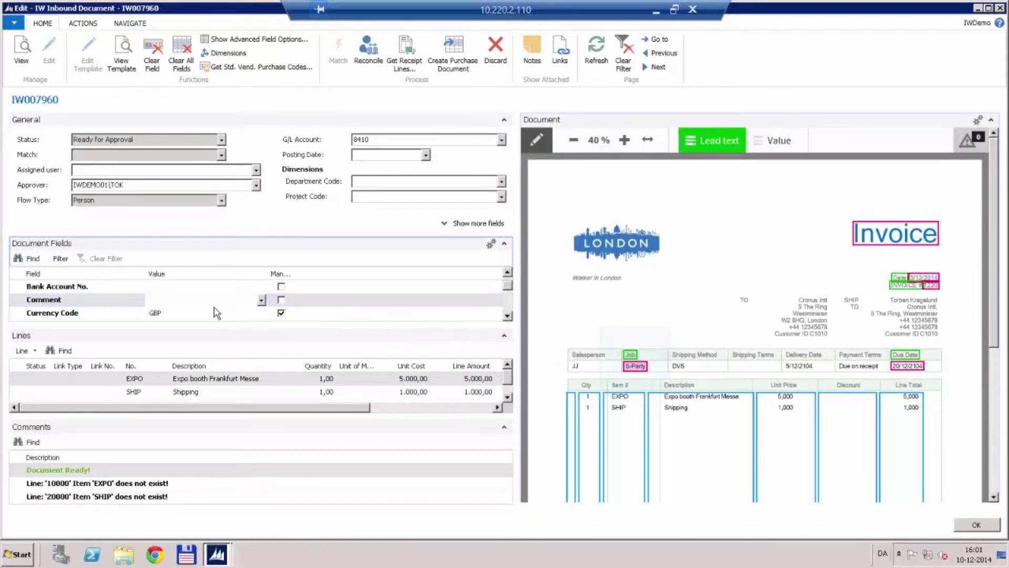
left_click(195, 312)
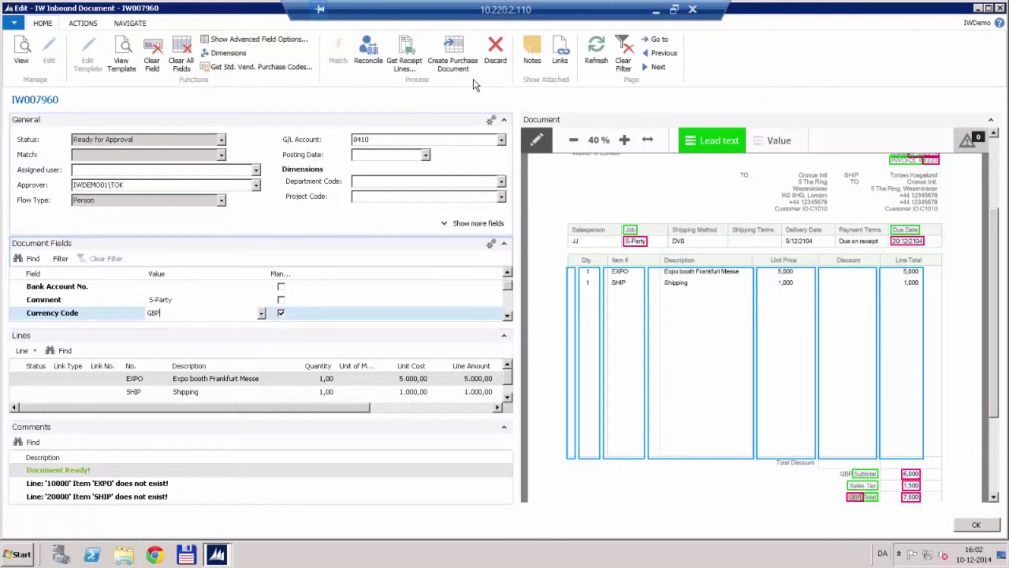
Create the purchase document from IW007960 and acknowledge the approval request message.
left_click(455, 47)
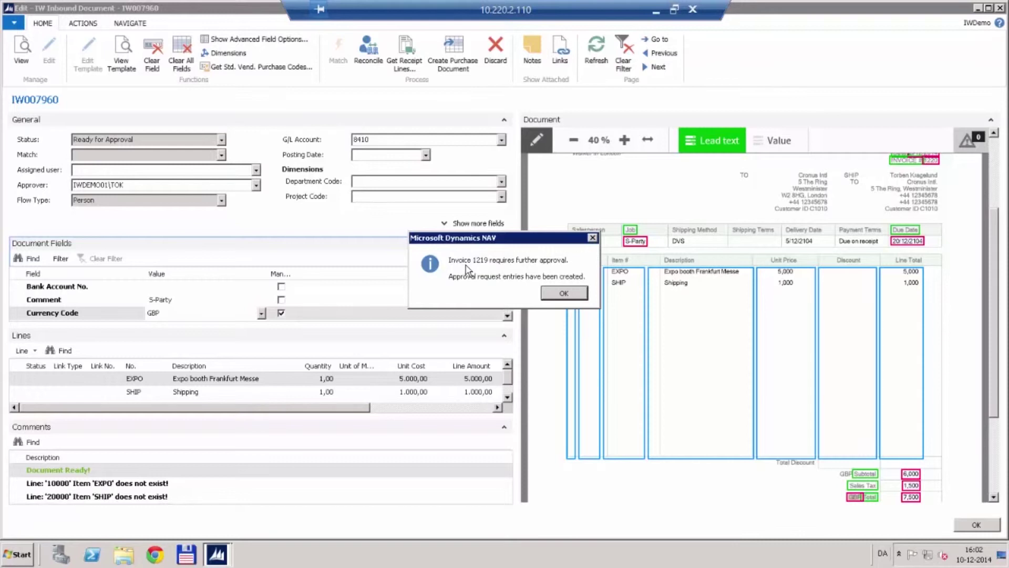
left_click(551, 294)
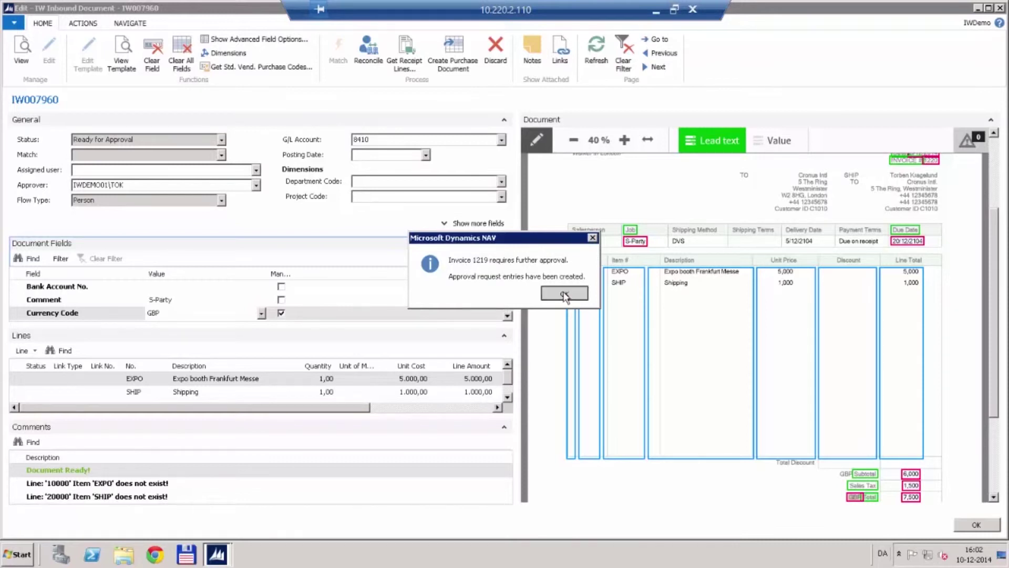